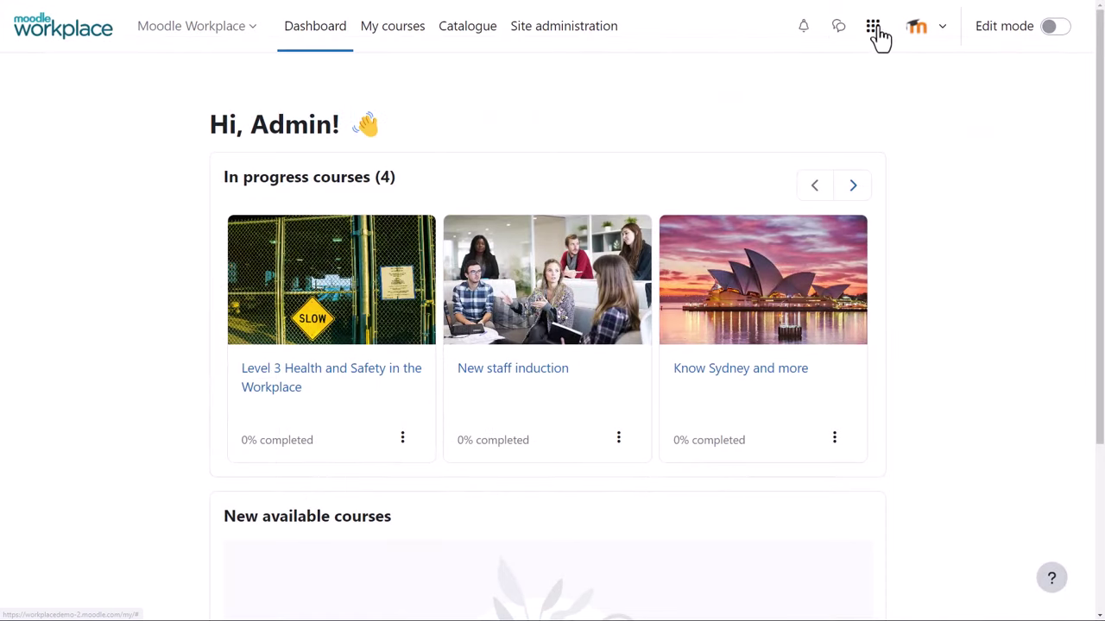
- Open the Workplace apps grid to reach the Organisation structure department frameworks
{"action": "left_click", "coordinate": [873, 28]}
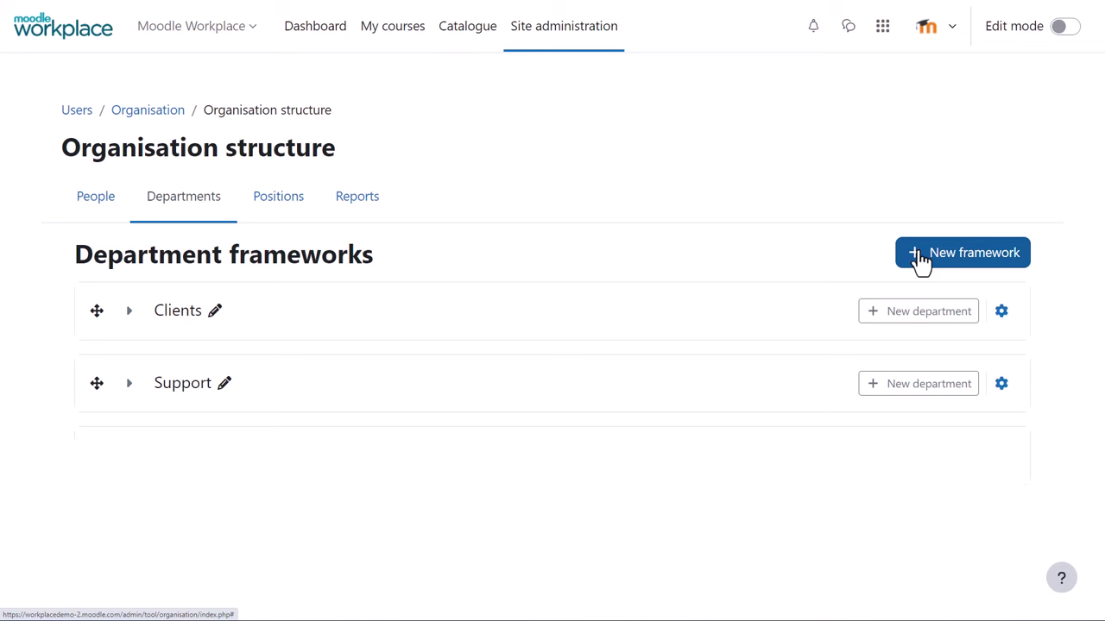
- Create the MW Overseas department framework with the description 'Global sections' and save it
{"action": "left_click", "coordinate": [922, 259]}
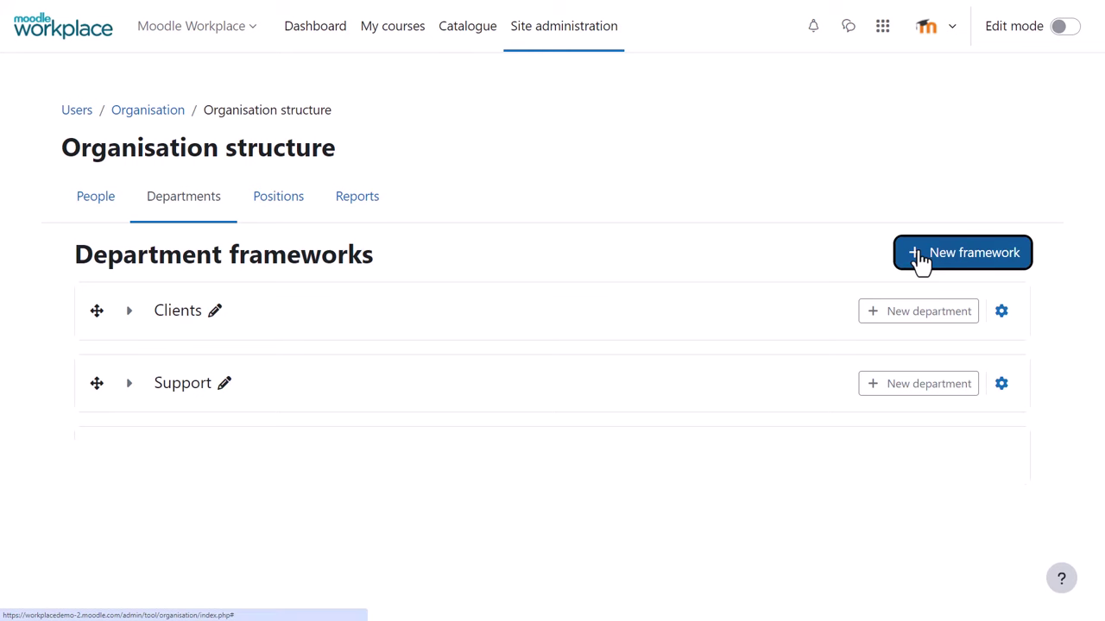
{"action": "type", "text": "MW Overseas"}
{"action": "left_click", "coordinate": [447, 291]}
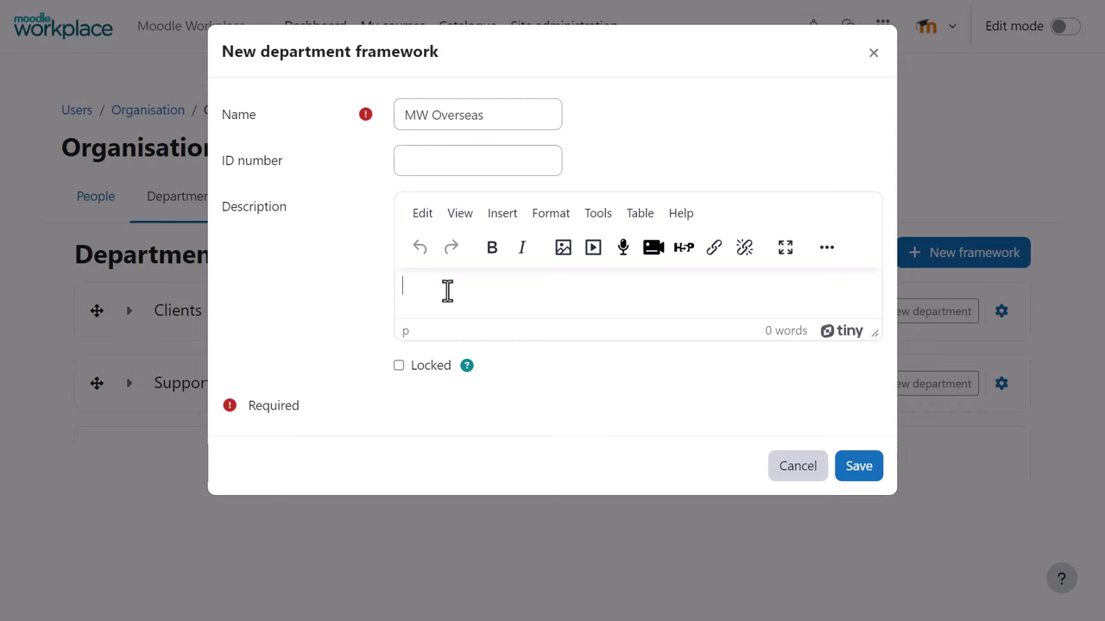
{"action": "type", "text": "Global sections"}
{"action": "left_click", "coordinate": [870, 474]}
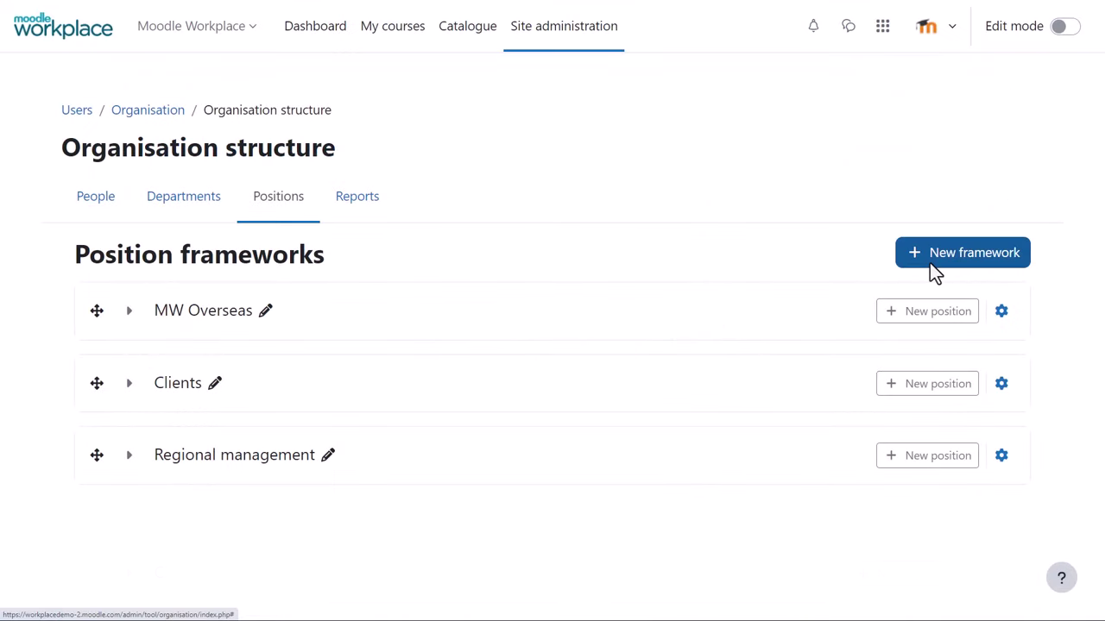
- Create a new MW Overseas position framework with the description 'Global a'
{"action": "left_click", "coordinate": [931, 259]}
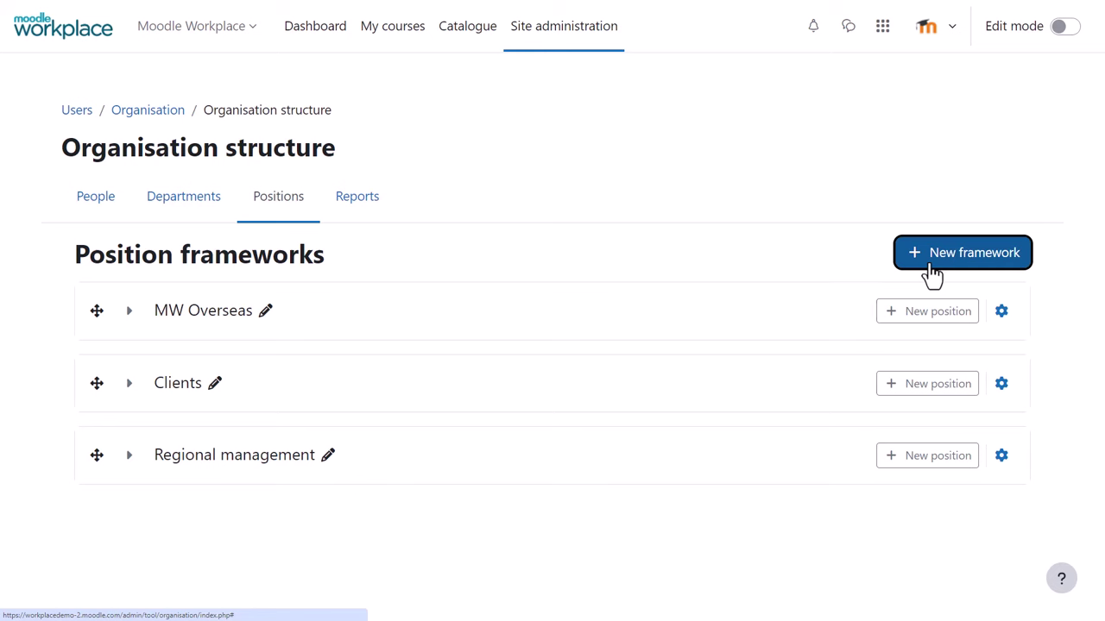
{"action": "left_click", "coordinate": [473, 109]}
{"action": "type", "text": "MW Ov"}
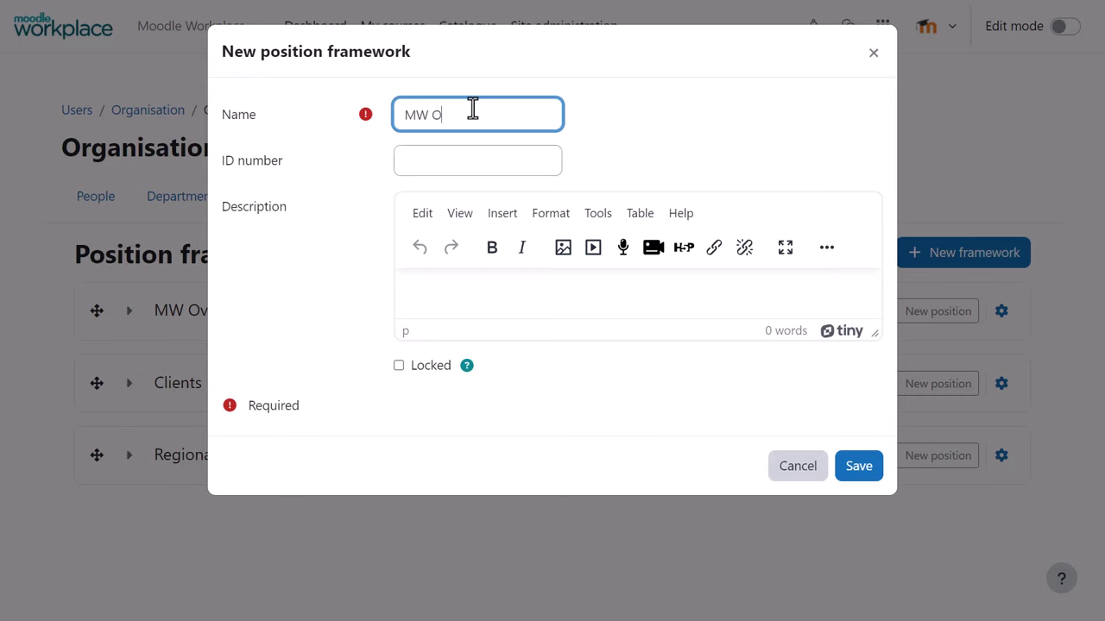
{"action": "type", "text": "erseas"}
{"action": "left_click", "coordinate": [466, 285]}
{"action": "type", "text": "Global a"}
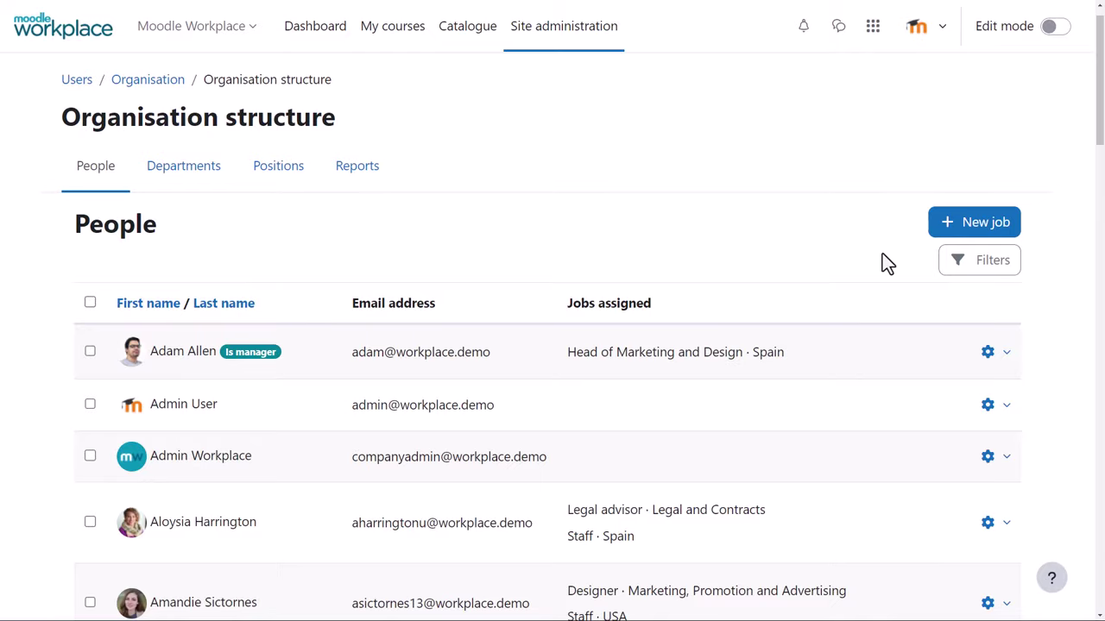
- Assign two users a Sales Representative job in Spain starting 11 May 2024
{"action": "left_click", "coordinate": [958, 233]}
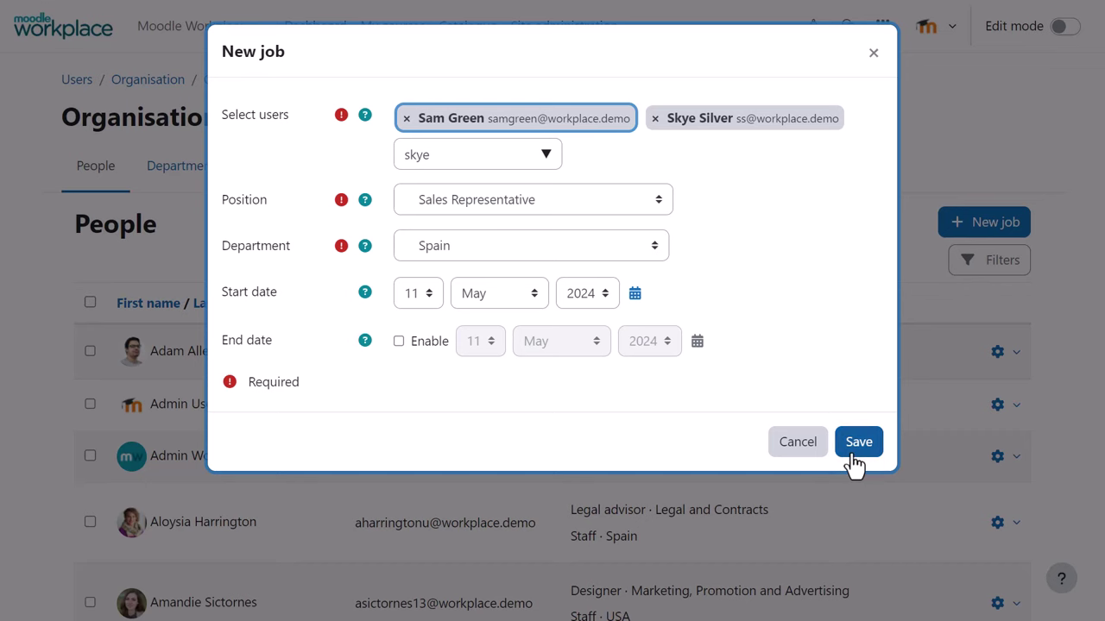
{"action": "left_click", "coordinate": [855, 441]}
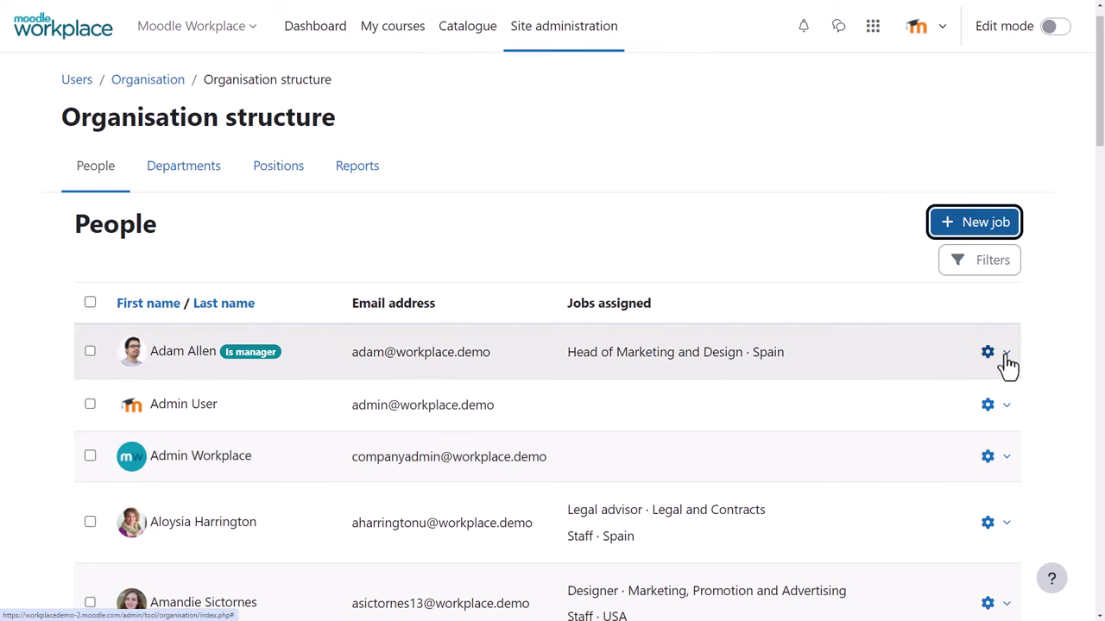
- Show the jobs and reporting lines of the Head of Marketing and Design user
{"action": "left_click", "coordinate": [1006, 357]}
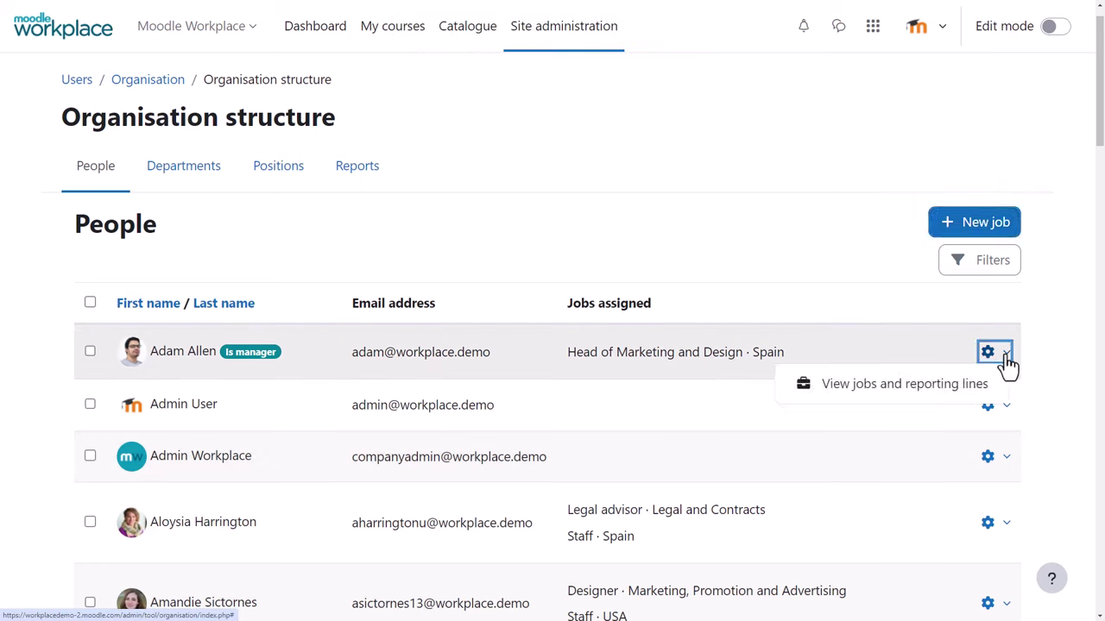
{"action": "left_click", "coordinate": [967, 385]}
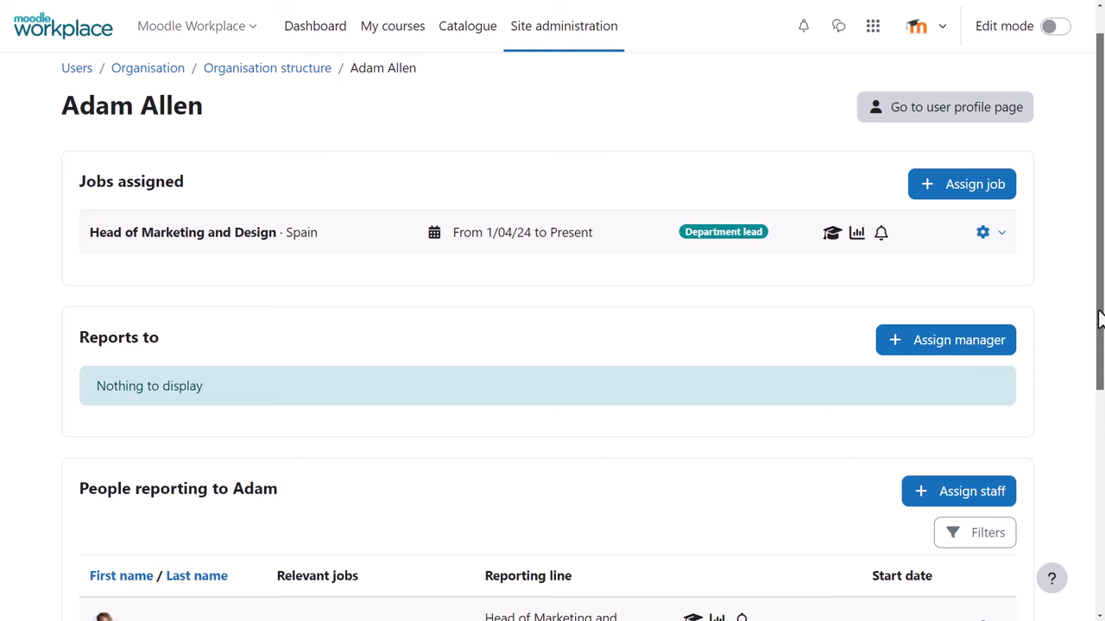
{"action": "scroll", "coordinate": [1101, 319], "scroll_direction": "up", "scroll_amount": 1}
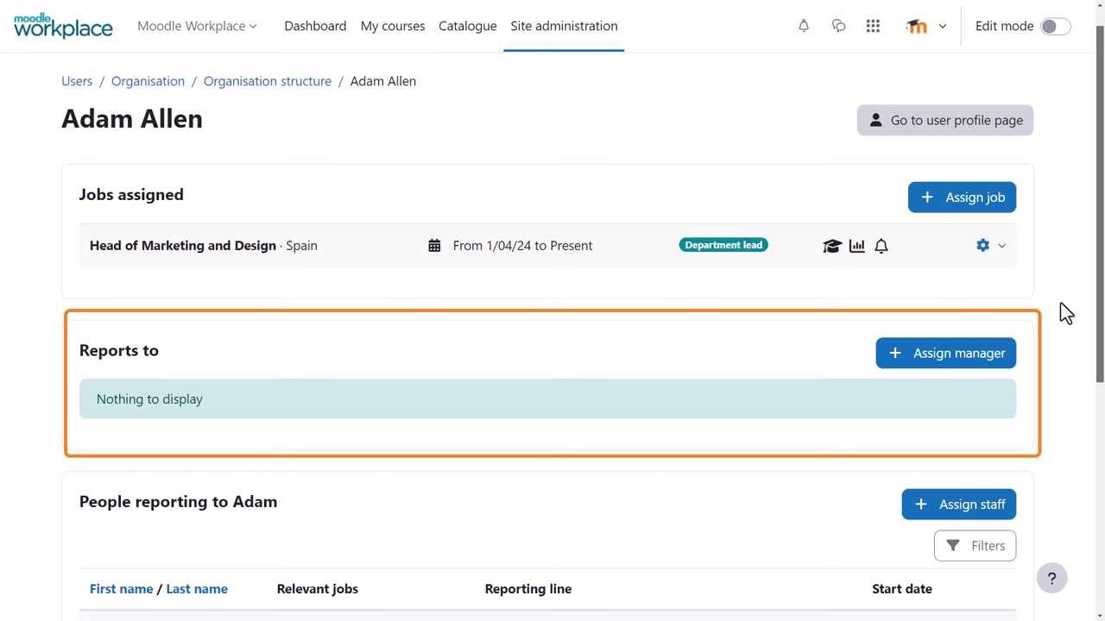
- Assign a manager allowed to allocate programs, view reports and receive notifications
{"action": "left_click", "coordinate": [917, 359]}
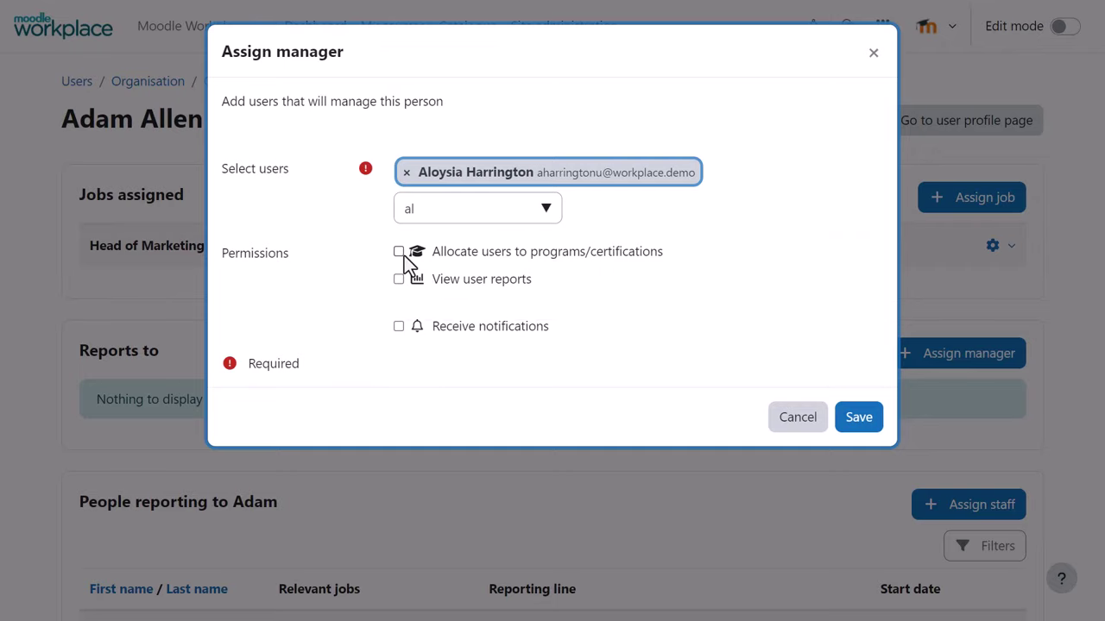
{"action": "left_click", "coordinate": [399, 252]}
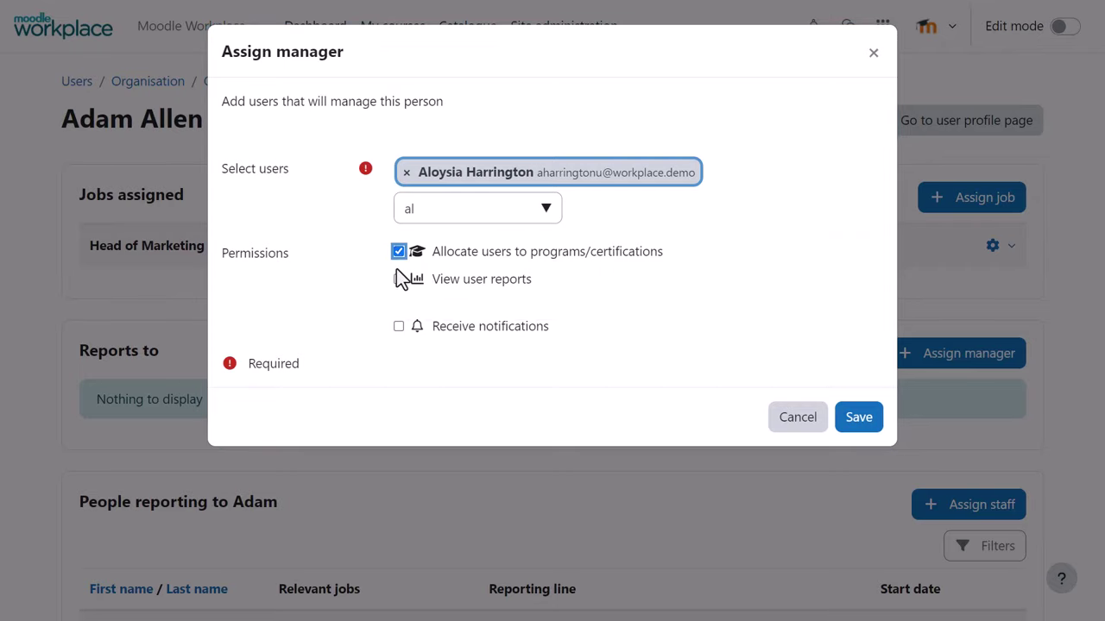
{"action": "left_click", "coordinate": [398, 279]}
{"action": "left_click", "coordinate": [399, 327]}
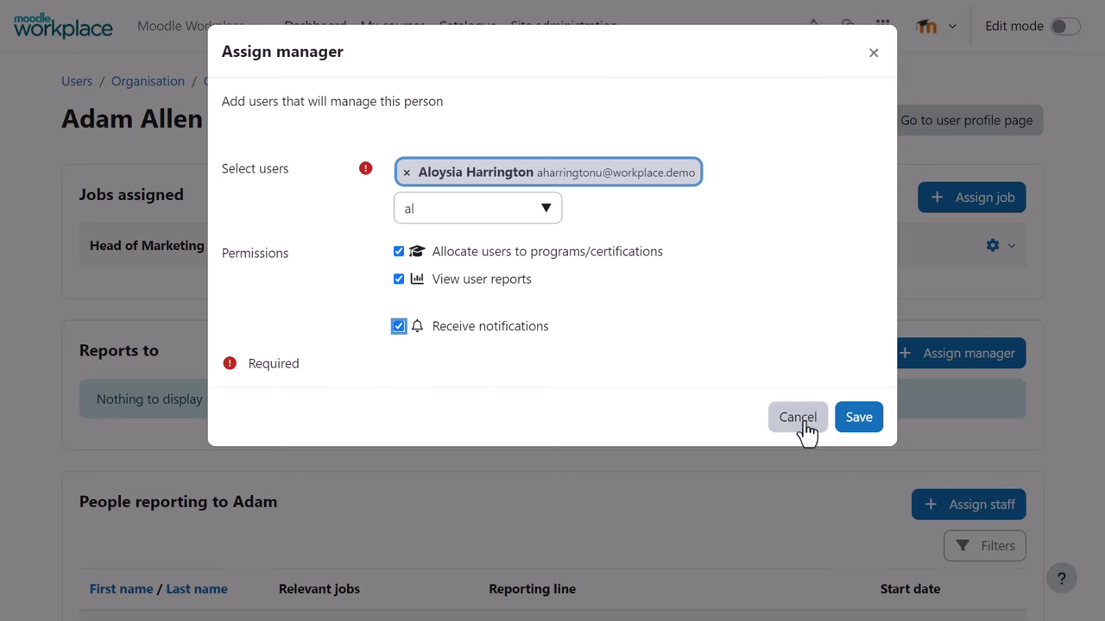
{"action": "left_click", "coordinate": [852, 421]}
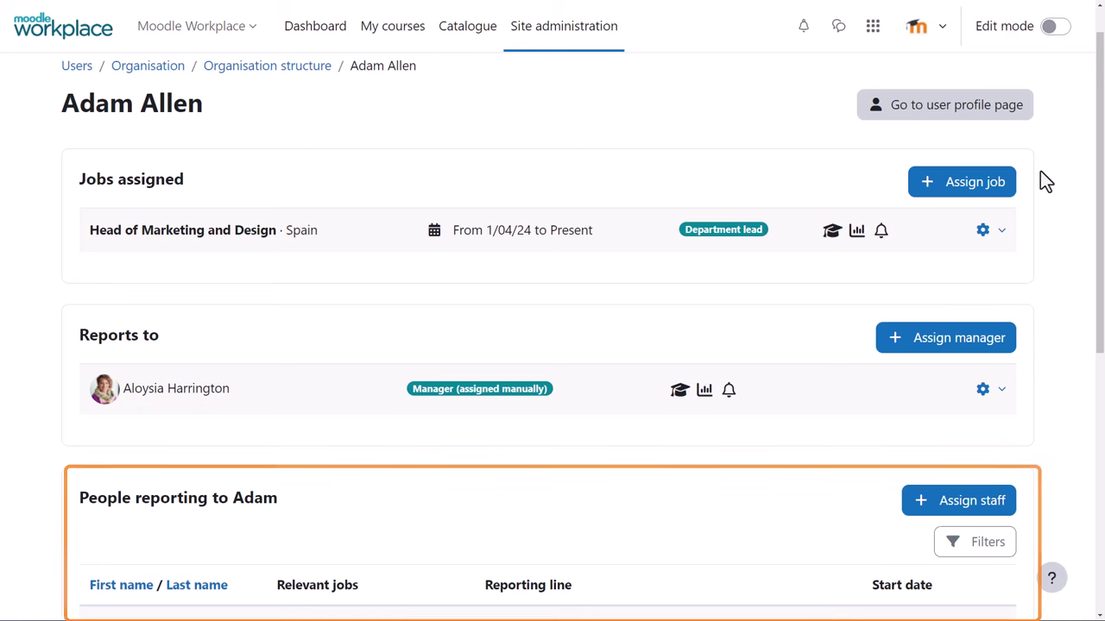
- Review the Head of Marketing and Design user's profile down to the Jobs card
{"action": "left_click", "coordinate": [987, 117]}
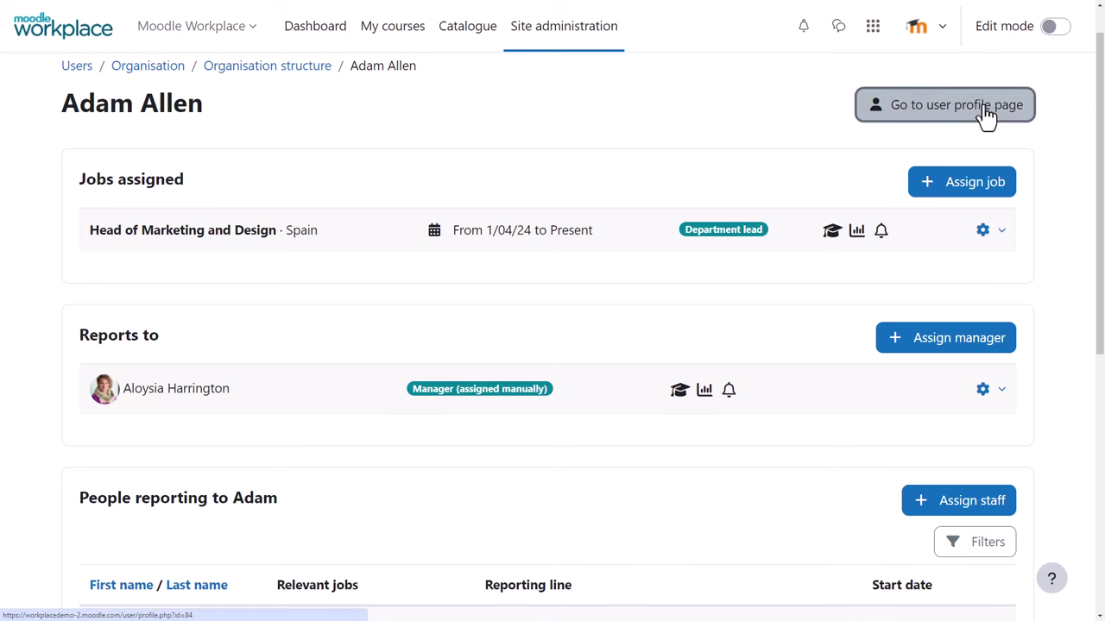
{"action": "scroll", "coordinate": [553, 337], "scroll_direction": "down", "scroll_amount": 5}
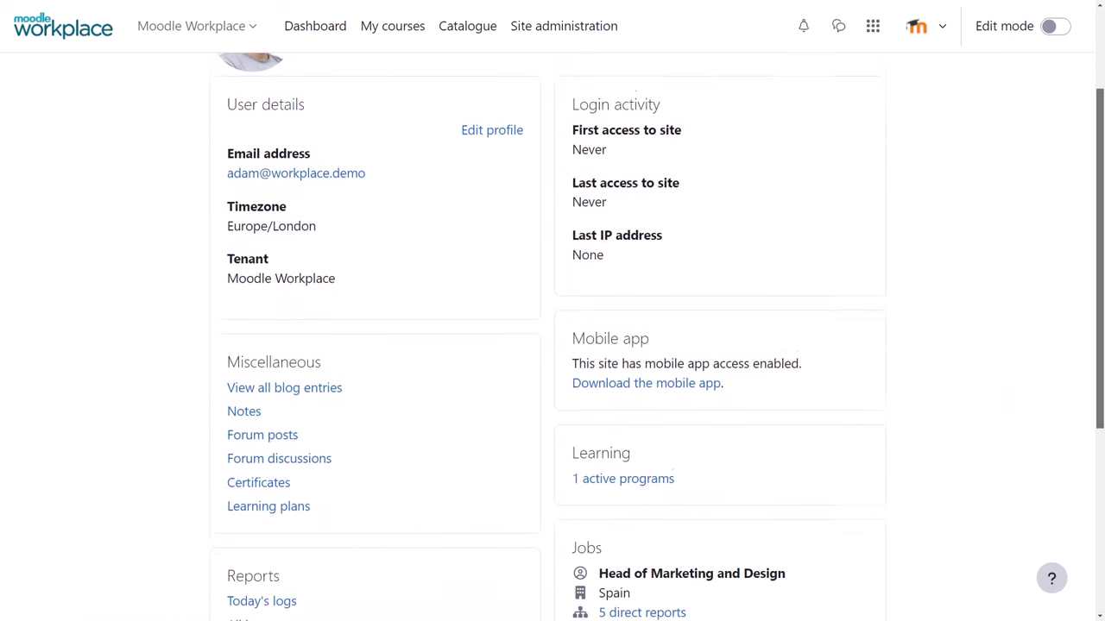
{"action": "scroll", "coordinate": [552, 337], "scroll_direction": "down", "scroll_amount": 1}
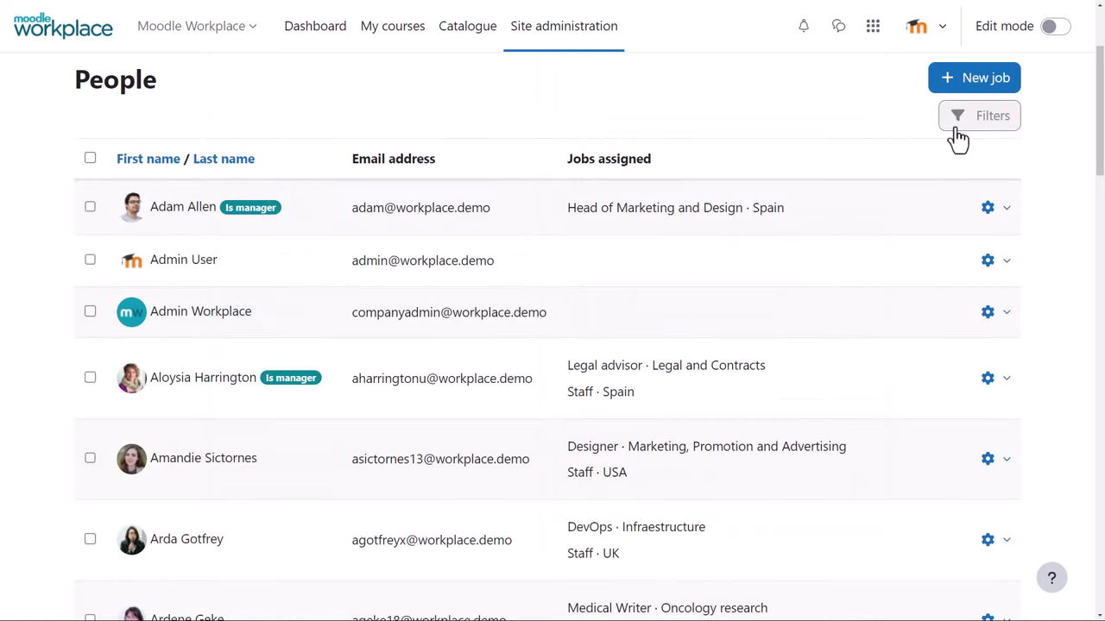
- Filter People by the Spain department and the Sales Representative position
{"action": "left_click", "coordinate": [957, 131]}
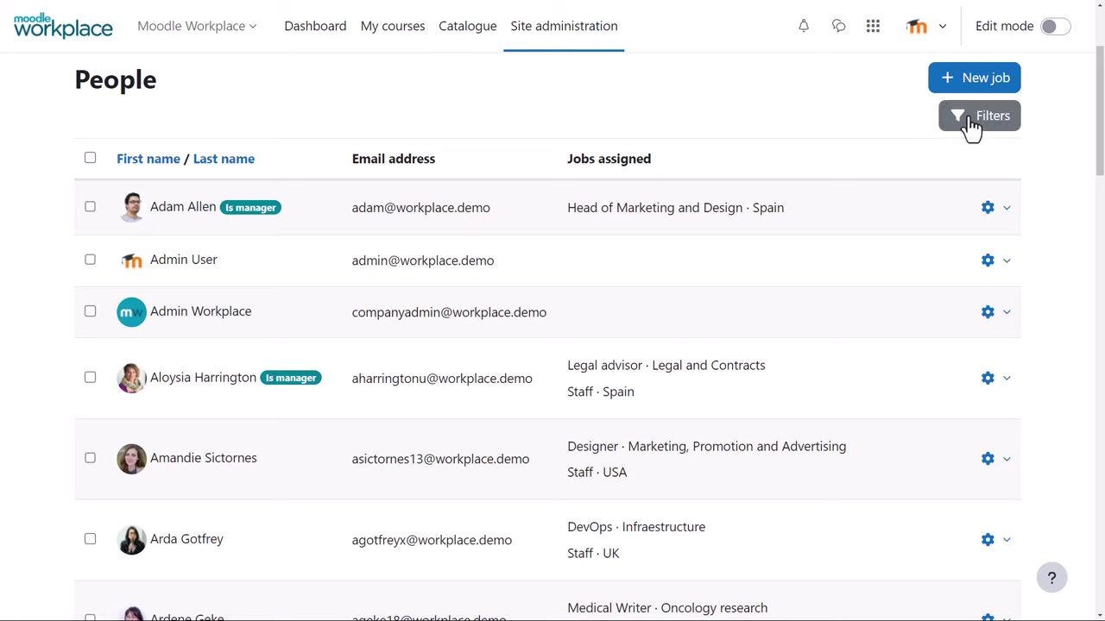
{"action": "left_click", "coordinate": [800, 276]}
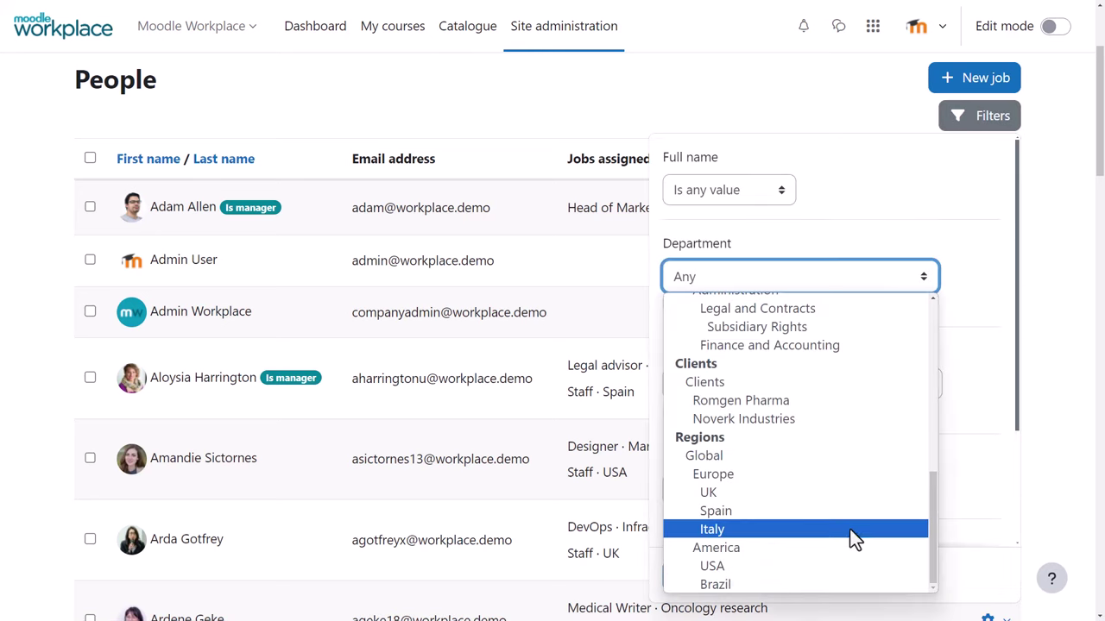
{"action": "left_click", "coordinate": [851, 516]}
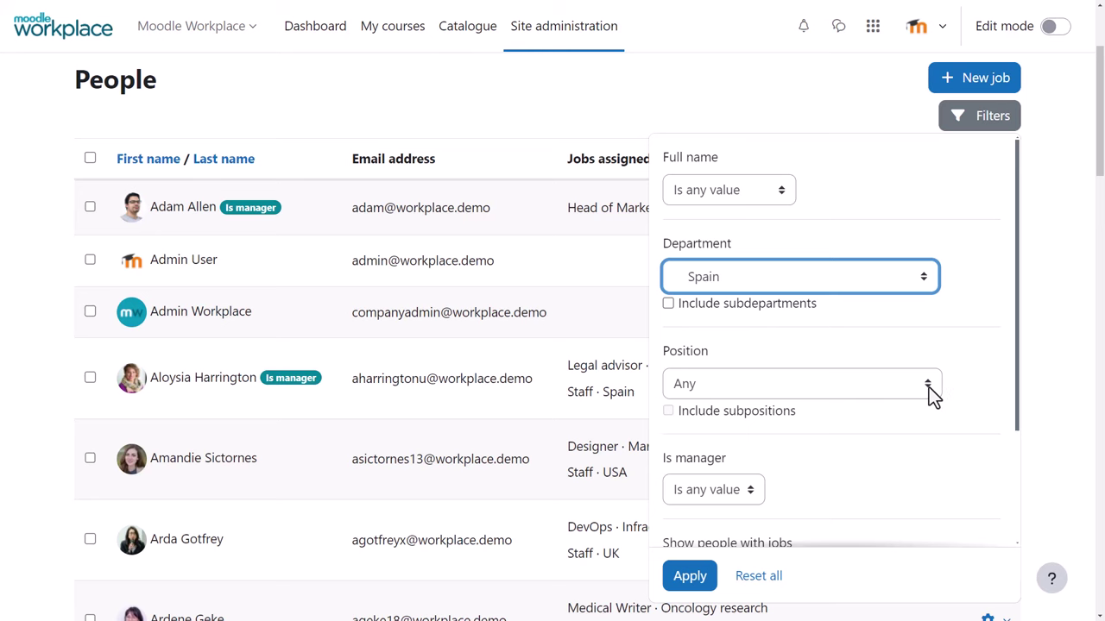
{"action": "left_click", "coordinate": [928, 385]}
{"action": "left_click", "coordinate": [872, 247]}
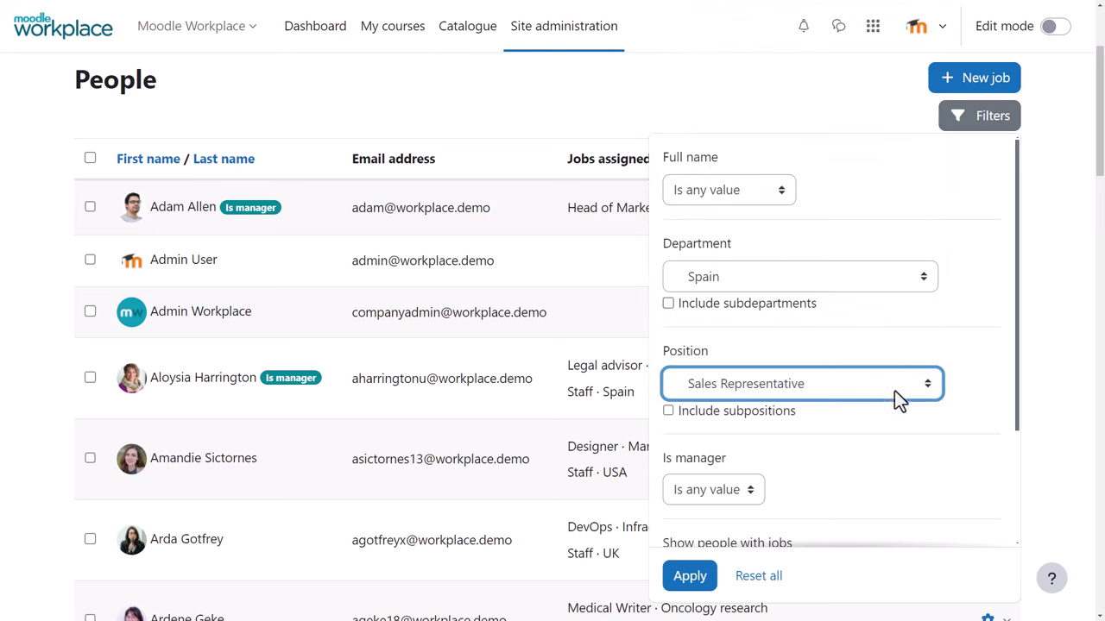
{"action": "left_click", "coordinate": [964, 414]}
{"action": "scroll", "coordinate": [962, 406], "scroll_direction": "down", "scroll_amount": 3}
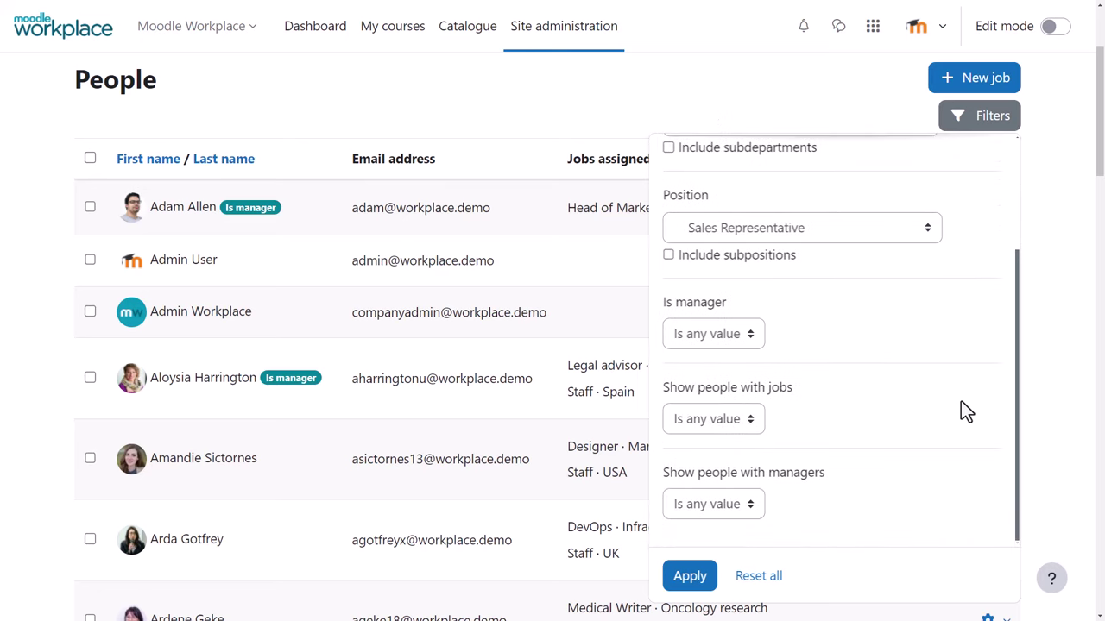
{"action": "left_click", "coordinate": [700, 589]}
- Select both filtered users and show the 'With selected users...' bulk action choices
{"action": "left_click", "coordinate": [91, 337]}
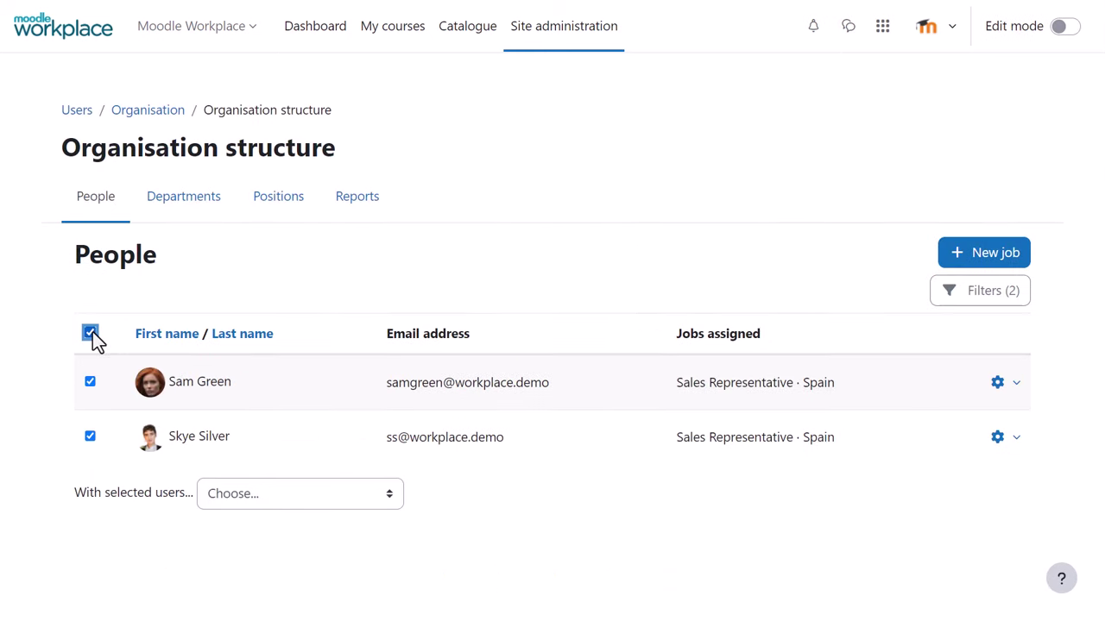
{"action": "left_click", "coordinate": [390, 506]}
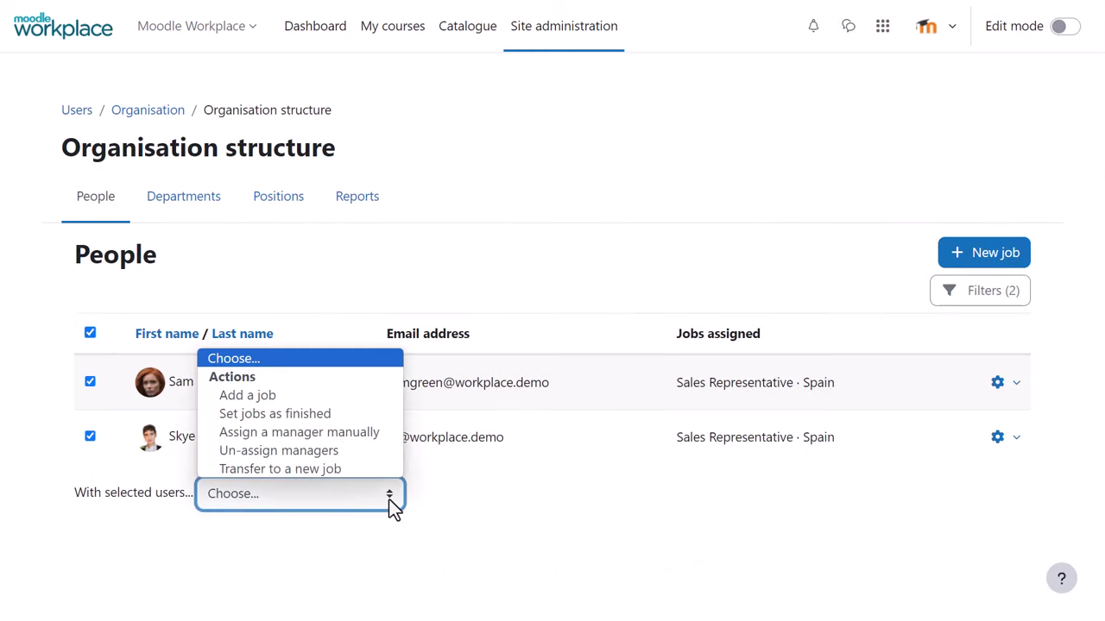